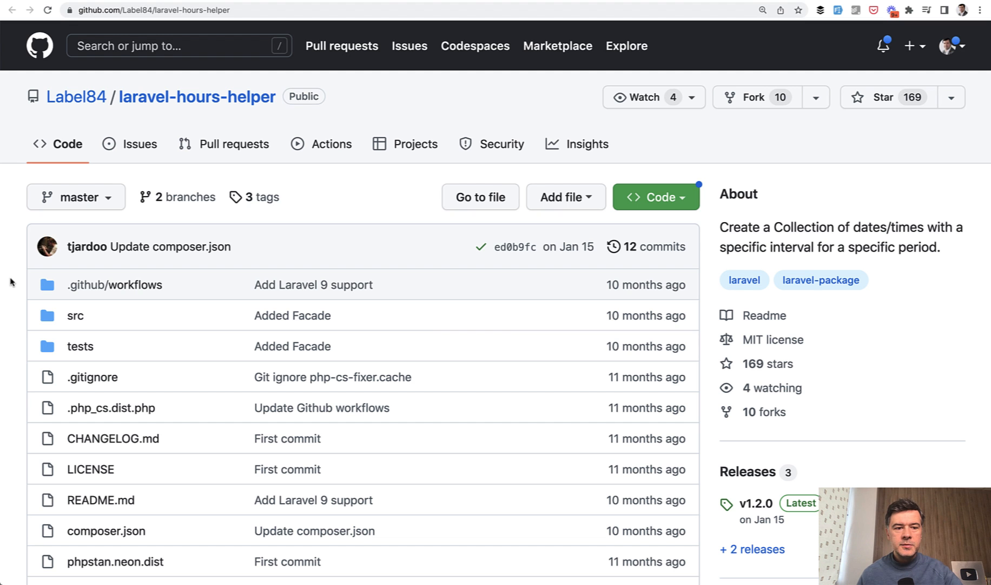
scroll(11, 281, "down", 5)
scroll(11, 281, "down", 5)
scroll(11, 281, "down", 3)
scroll(11, 281, "down", 2)
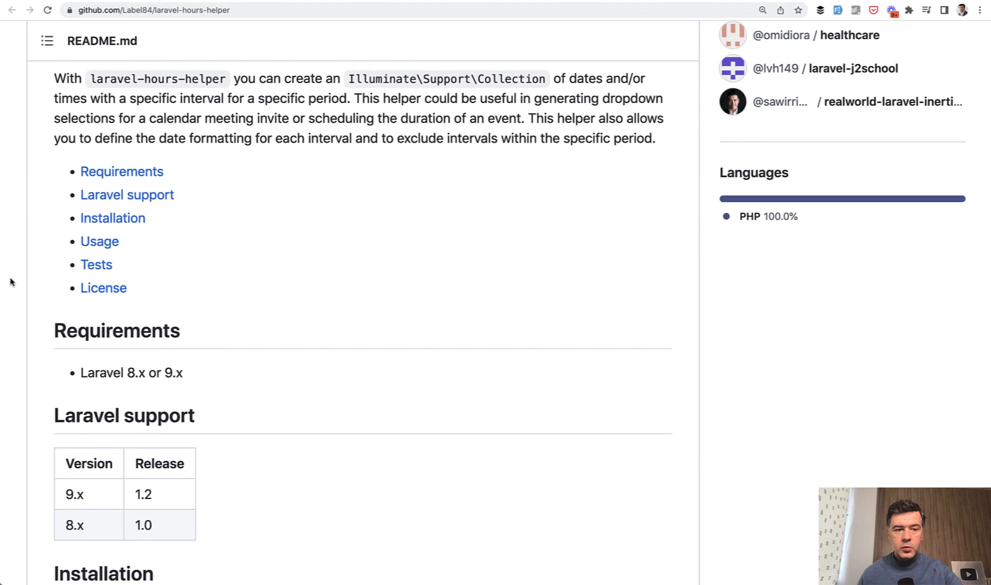
scroll(10, 281, "down", 5)
scroll(11, 281, "down", 4)
scroll(11, 281, "down", 2)
scroll(11, 280, "down", 1)
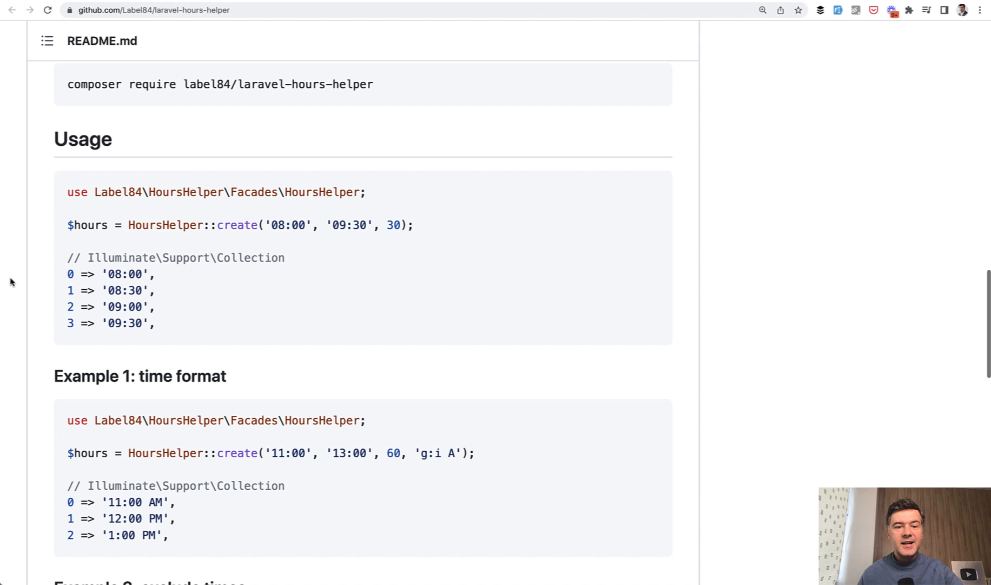
mouse_move(135, 343)
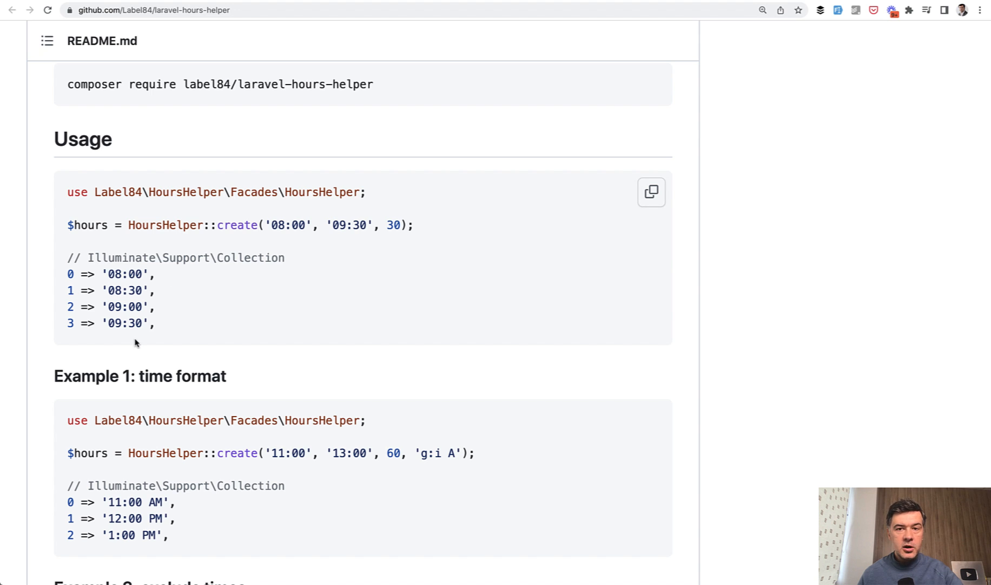
- Highlight the output time 08:00 and the start time 08:00 in the Usage example call
left_click_drag(108, 274, 135, 273)
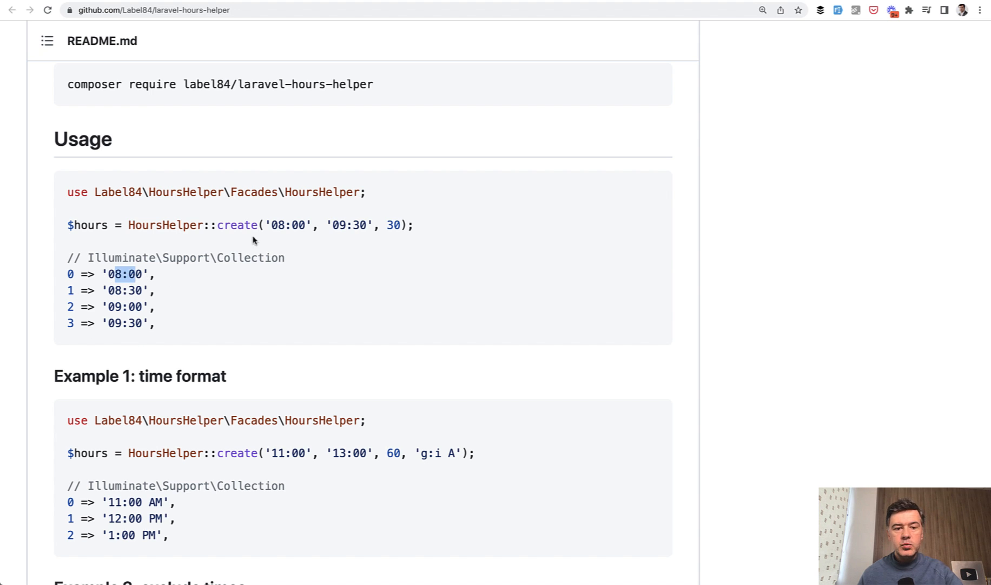
left_click(267, 229)
left_click_drag(272, 225, 345, 224)
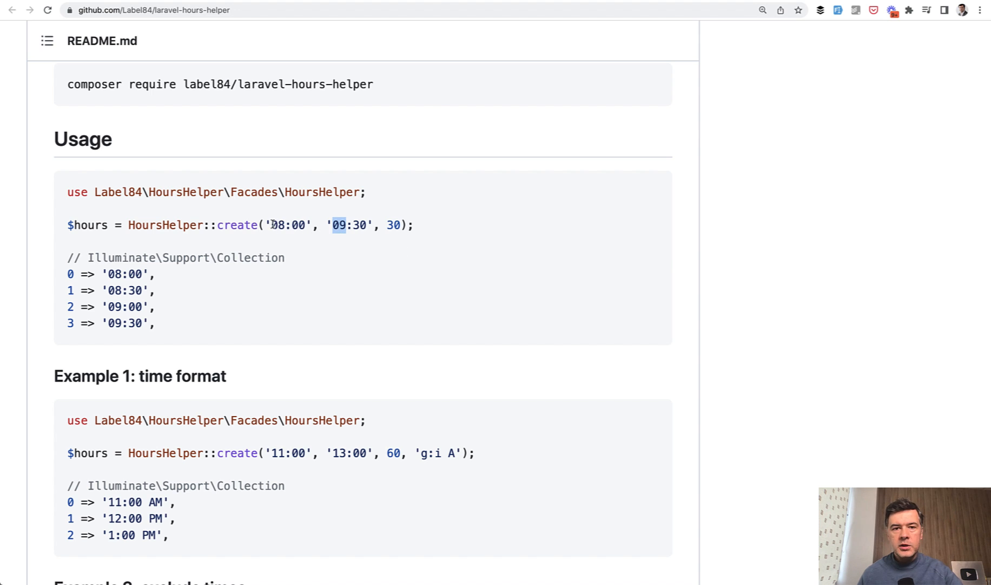
left_click_drag(271, 224, 300, 225)
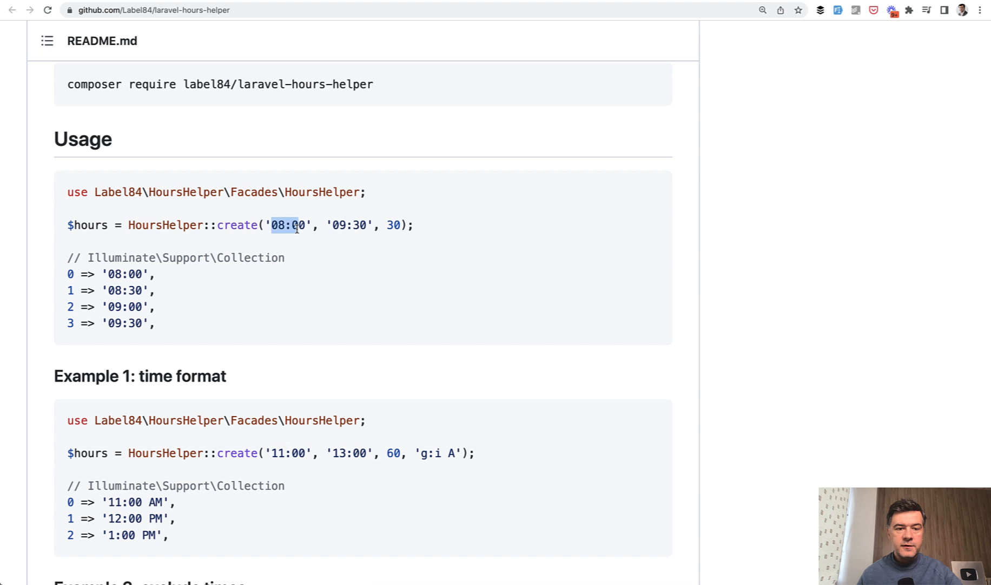
double_click(277, 225)
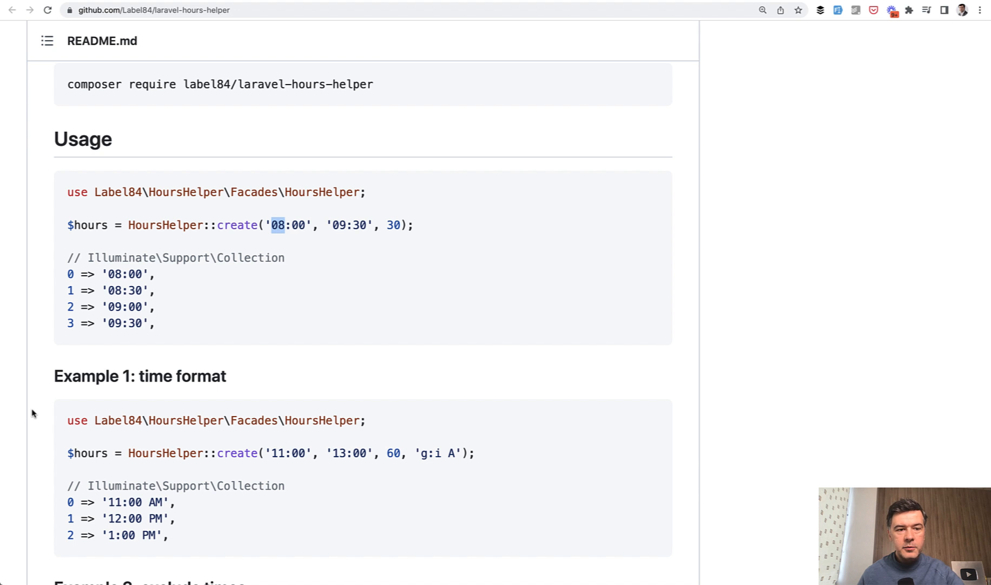
scroll(33, 413, "down", 5)
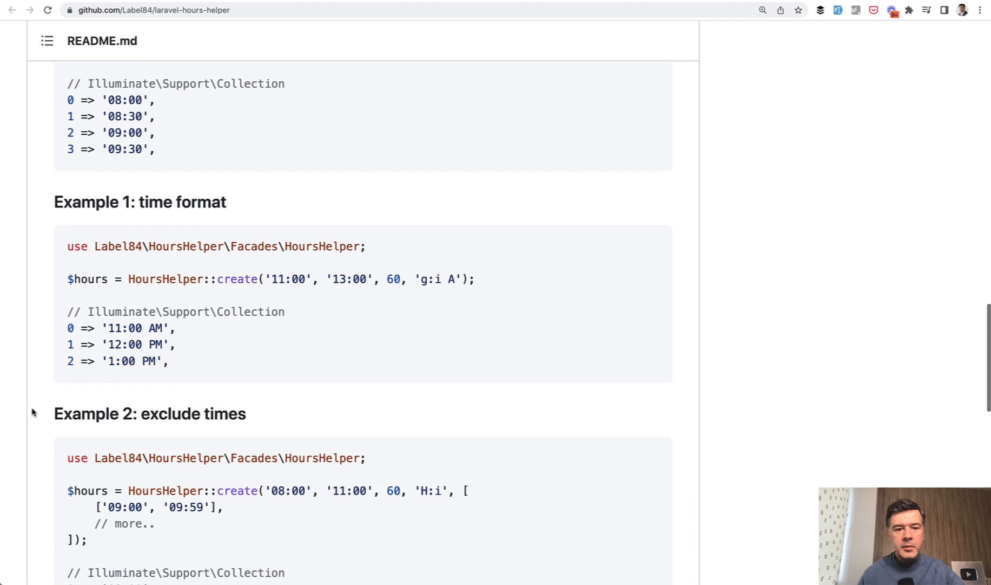
mouse_move(424, 237)
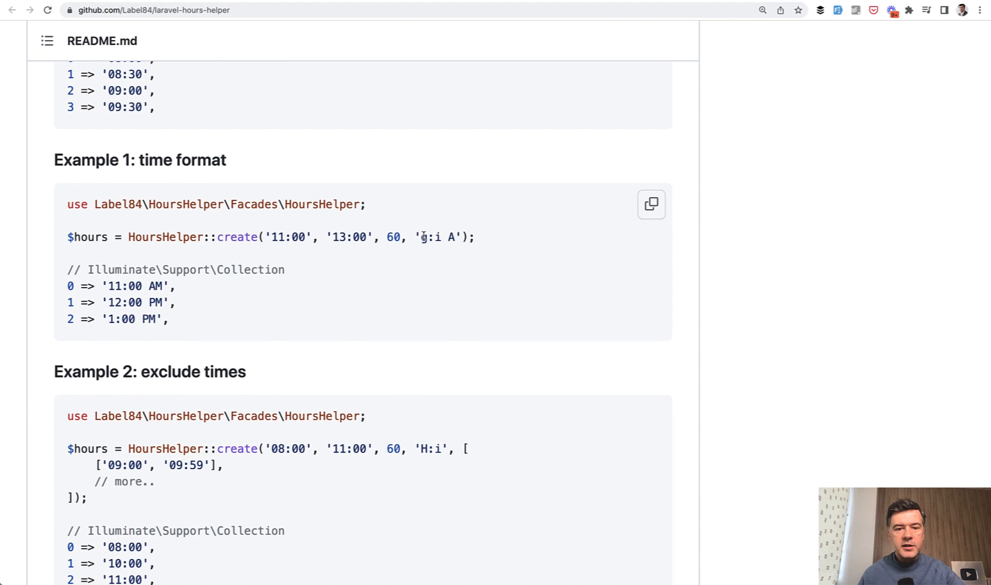
- Highlight the 'g:i A' time-format argument and the excluded range 09:00 to 09:59
left_click_drag(422, 237, 460, 237)
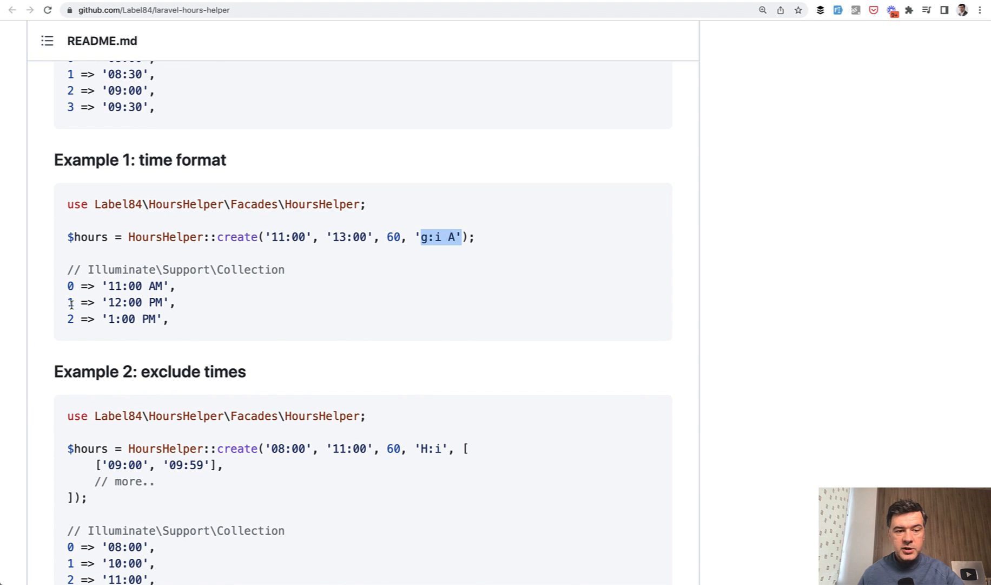
scroll(71, 302, "down", 3)
scroll(70, 303, "down", 2)
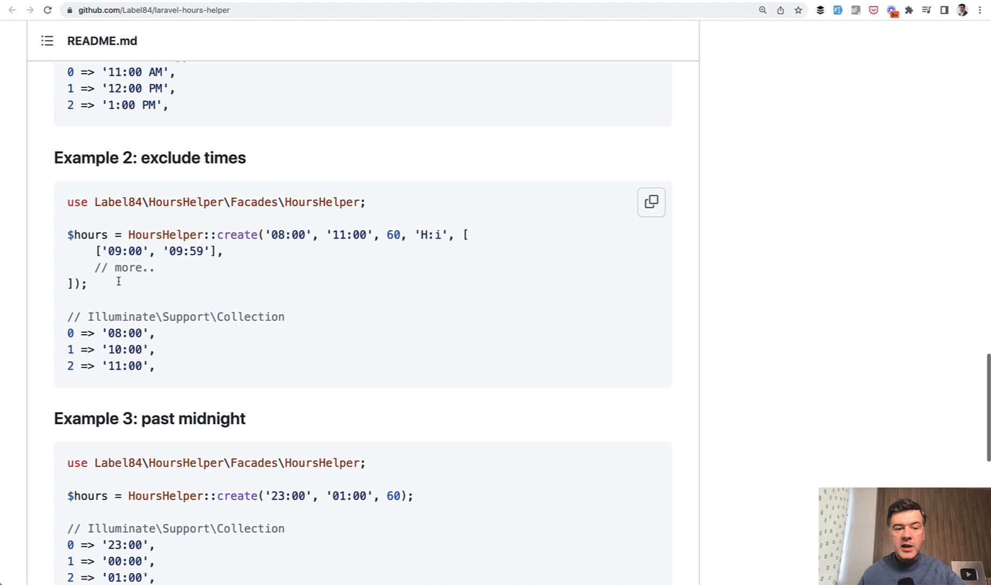
left_click_drag(108, 252, 208, 250)
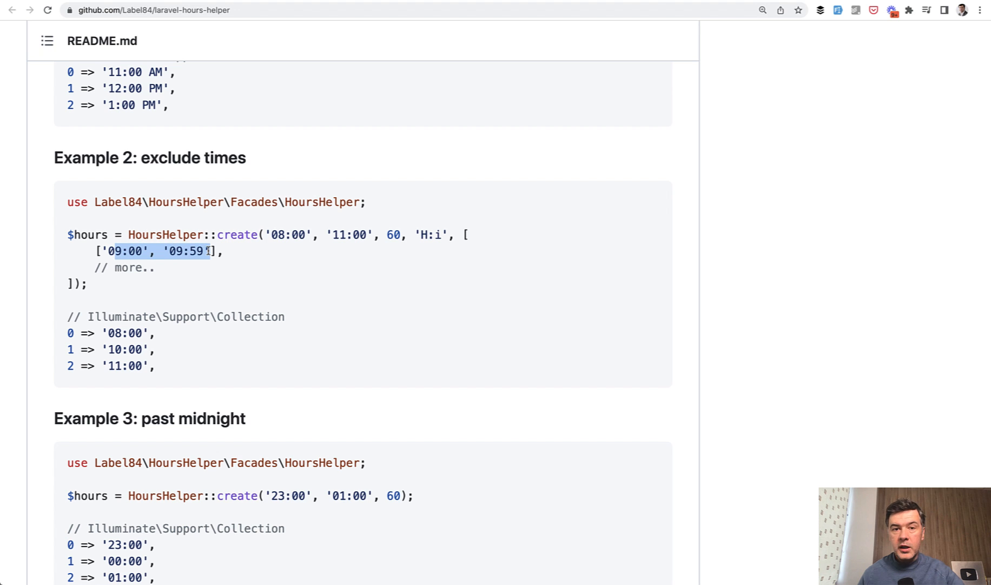
scroll(347, 283, "down", 3)
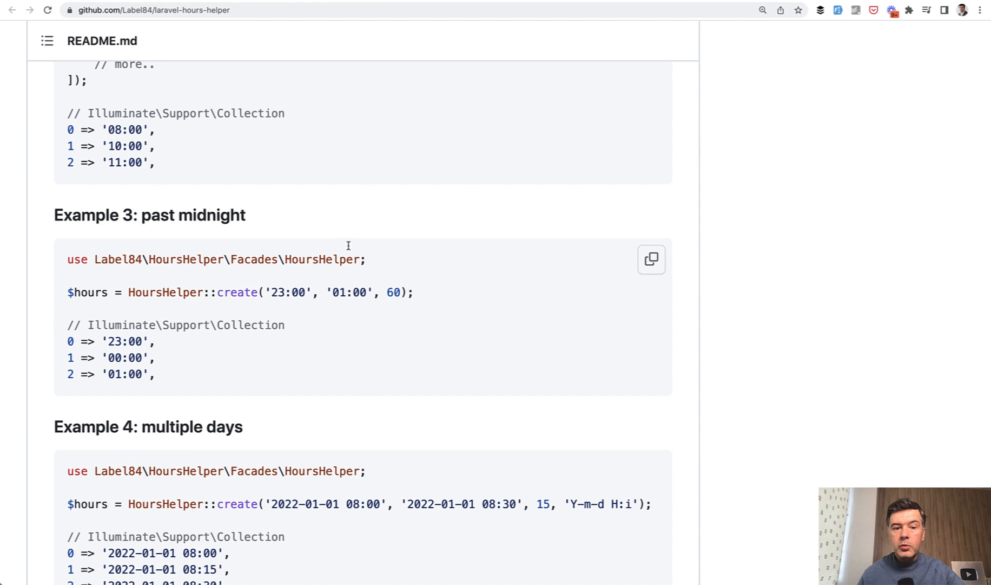
scroll(288, 354, "down", 3)
scroll(288, 355, "down", 2)
mouse_move(287, 354)
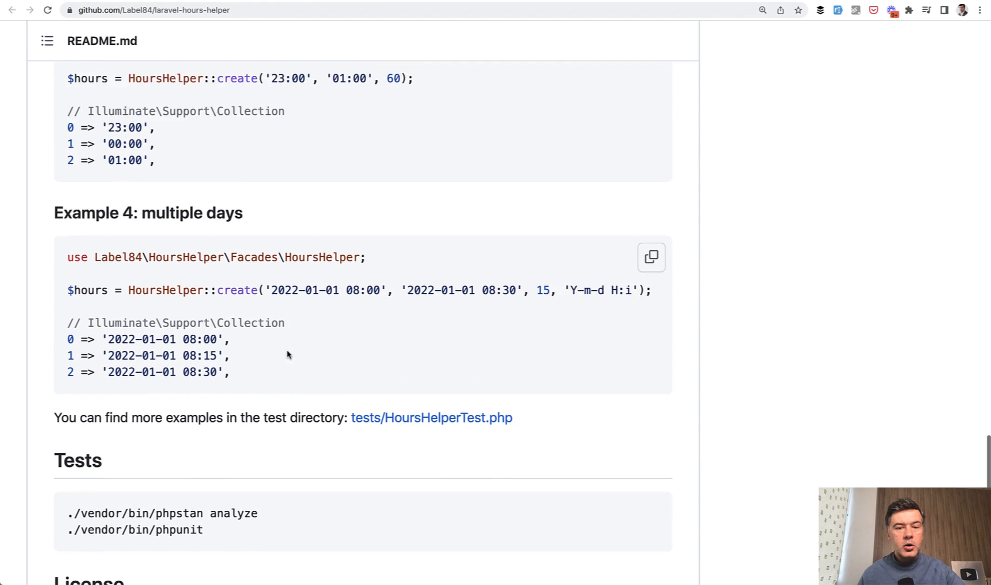
scroll(288, 354, "down", 1)
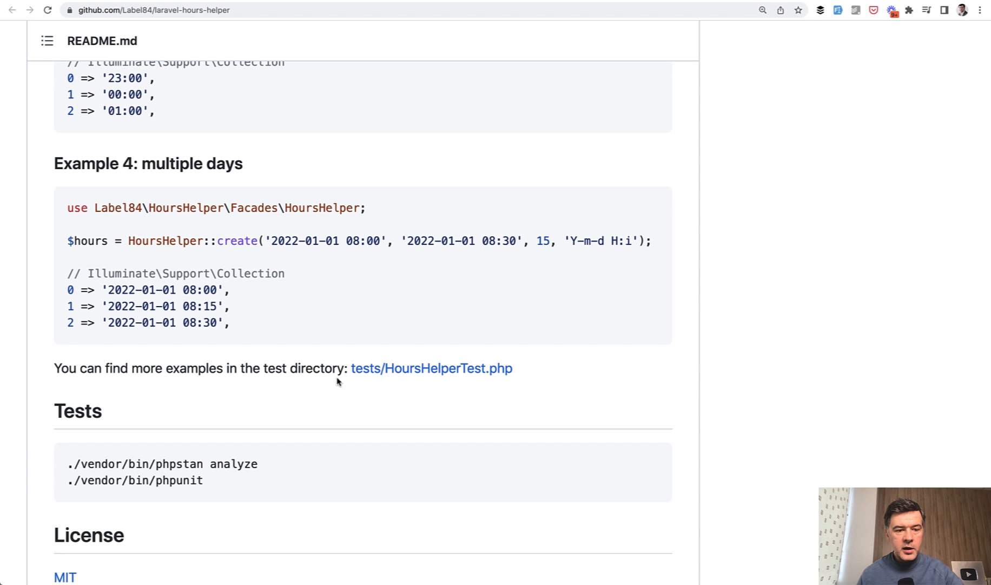
- Load HoursHelperTest.php and highlight the datetime format test's name while reading to line 167
left_click(422, 371)
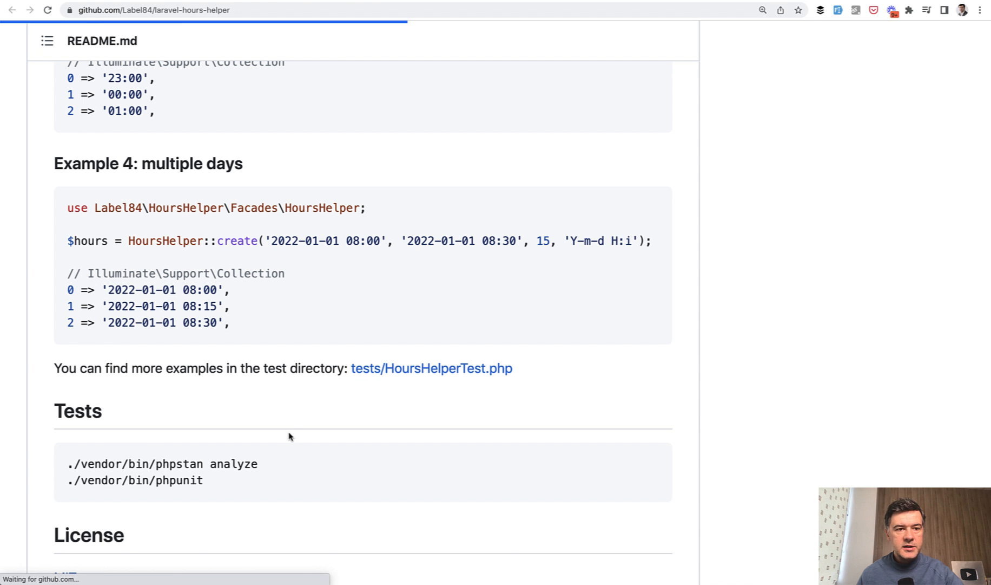
scroll(289, 437, "down", 4)
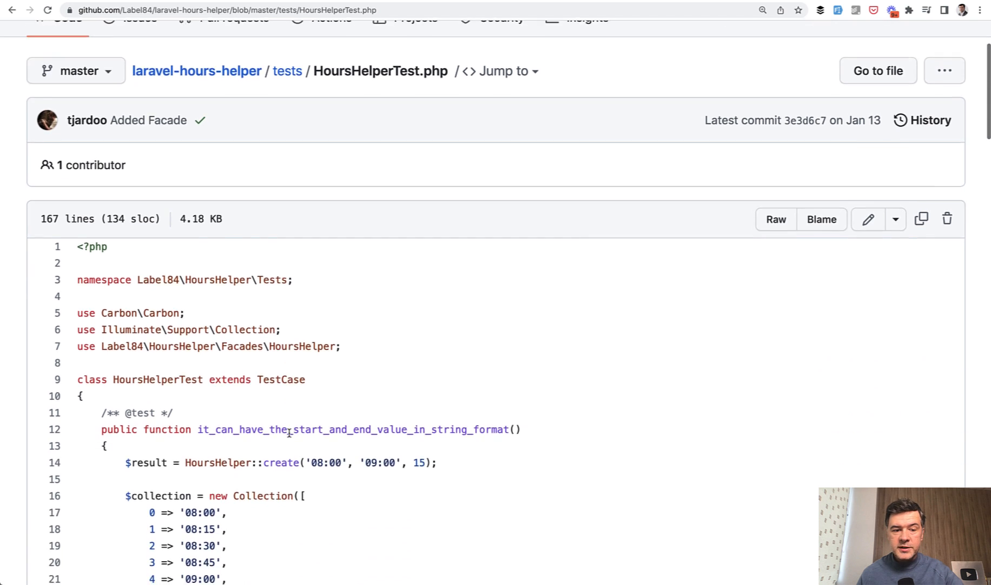
scroll(289, 436, "down", 3)
scroll(289, 436, "down", 1)
scroll(289, 436, "down", 1)
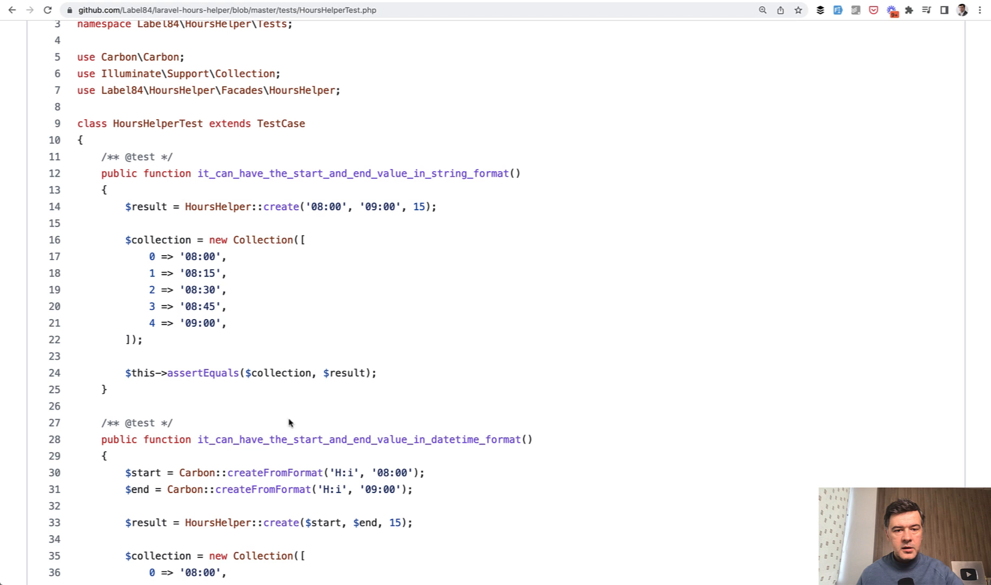
left_click_drag(312, 206, 437, 207)
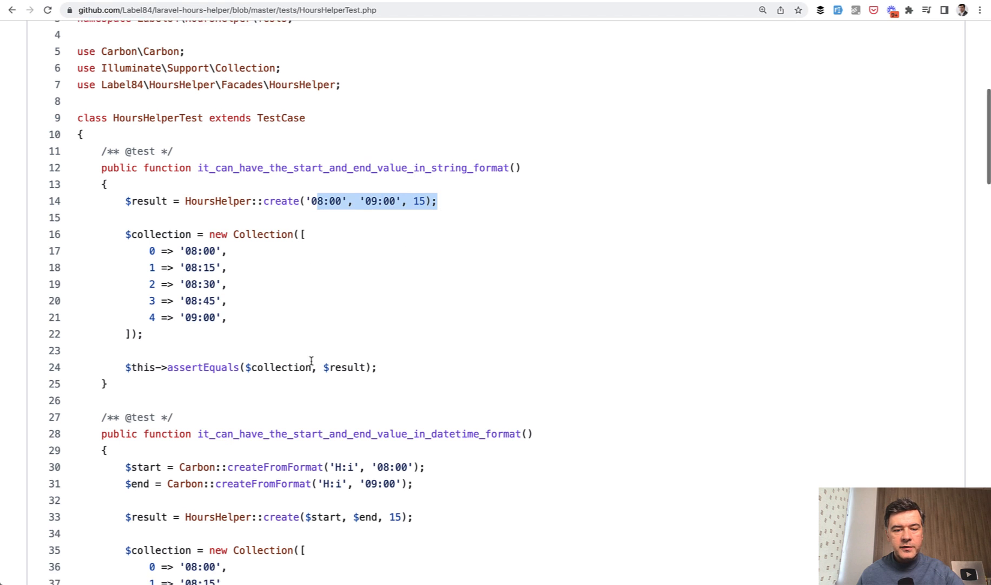
scroll(313, 365, "down", 3)
scroll(312, 364, "down", 3)
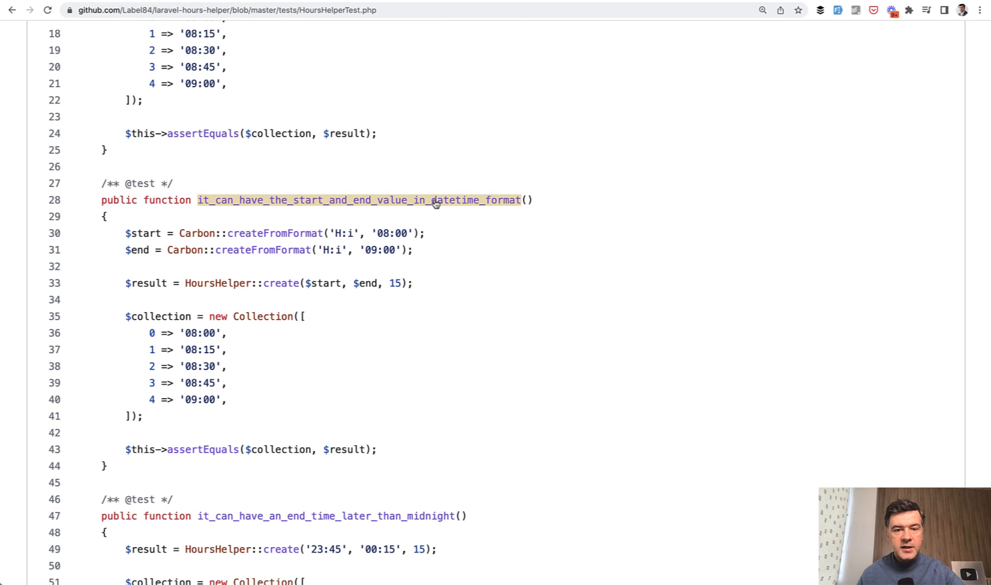
left_click_drag(435, 200, 474, 201)
scroll(447, 359, "down", 3)
scroll(447, 359, "down", 2)
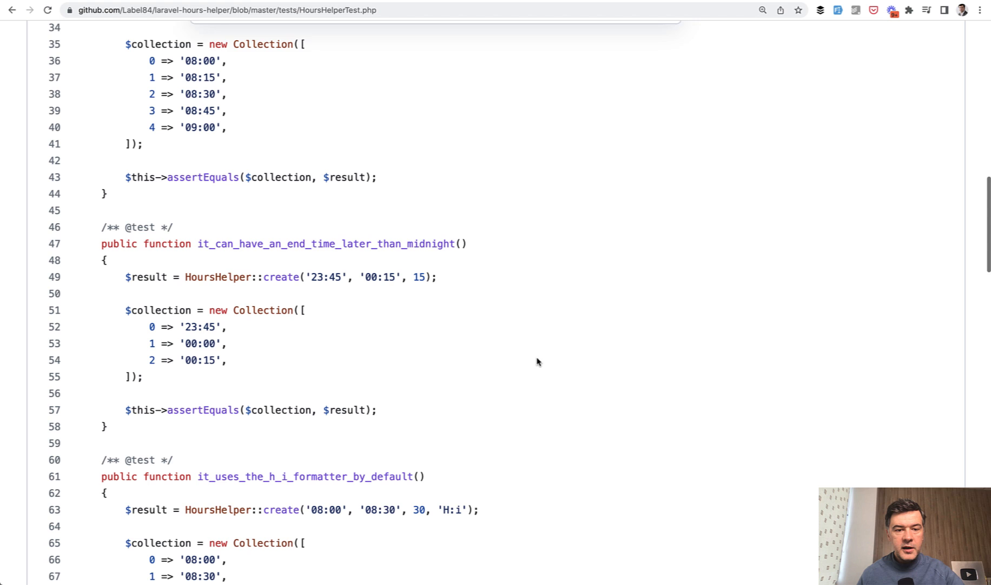
scroll(442, 328, "down", 3)
scroll(442, 328, "down", 2)
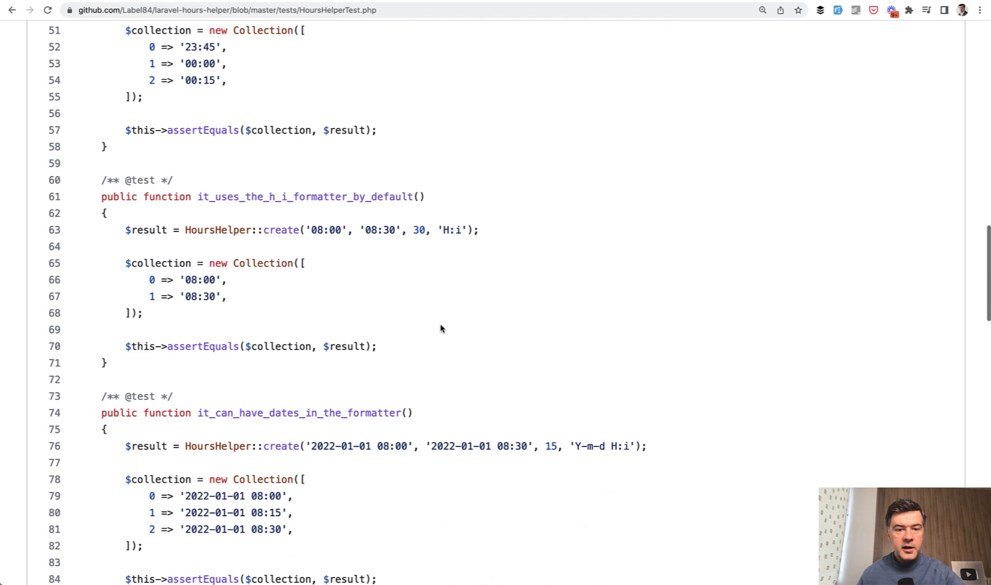
scroll(390, 364, "down", 1)
scroll(390, 363, "down", 3)
scroll(390, 363, "down", 1)
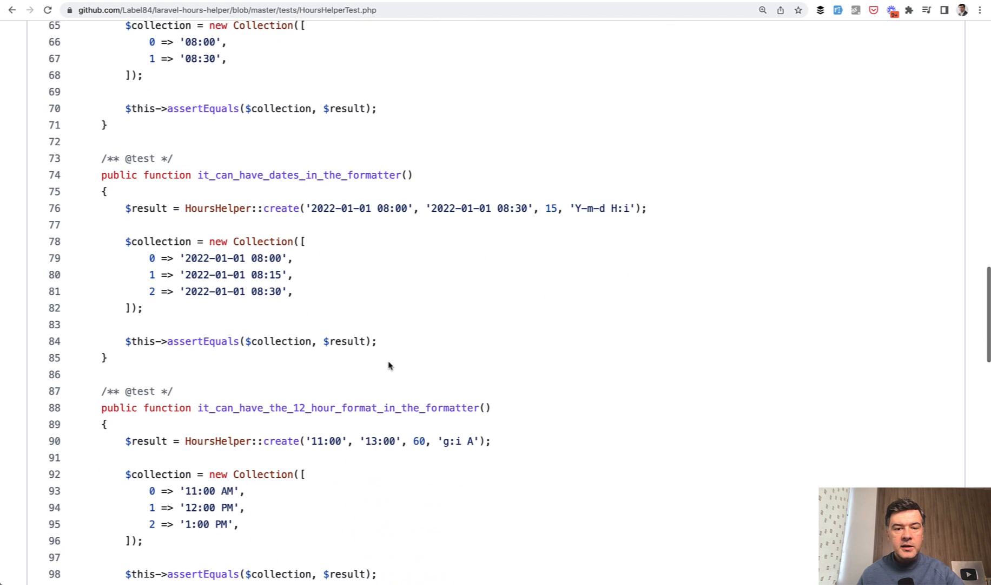
scroll(345, 338, "down", 1)
scroll(344, 339, "down", 2)
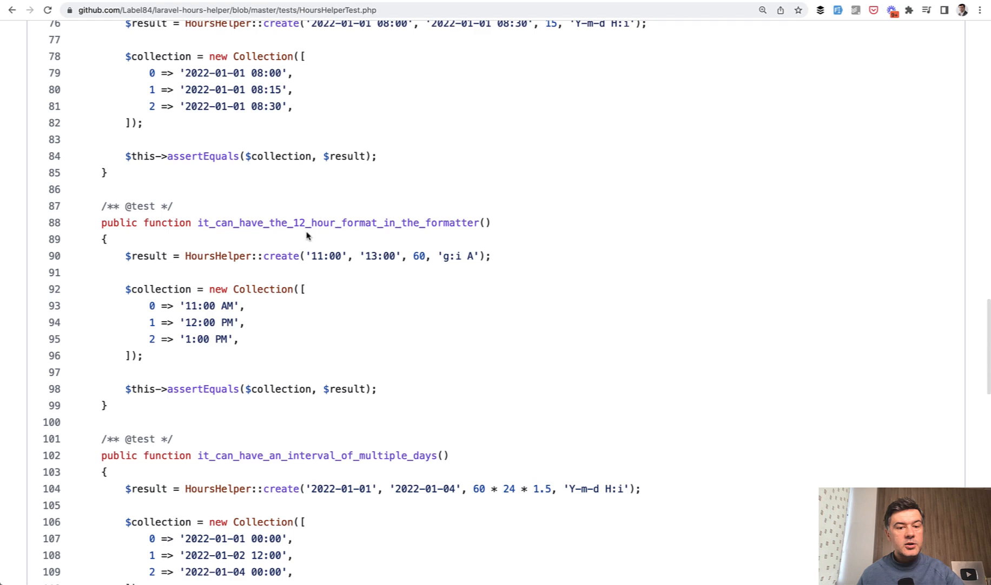
scroll(346, 320, "down", 3)
scroll(346, 319, "down", 1)
scroll(378, 358, "down", 2)
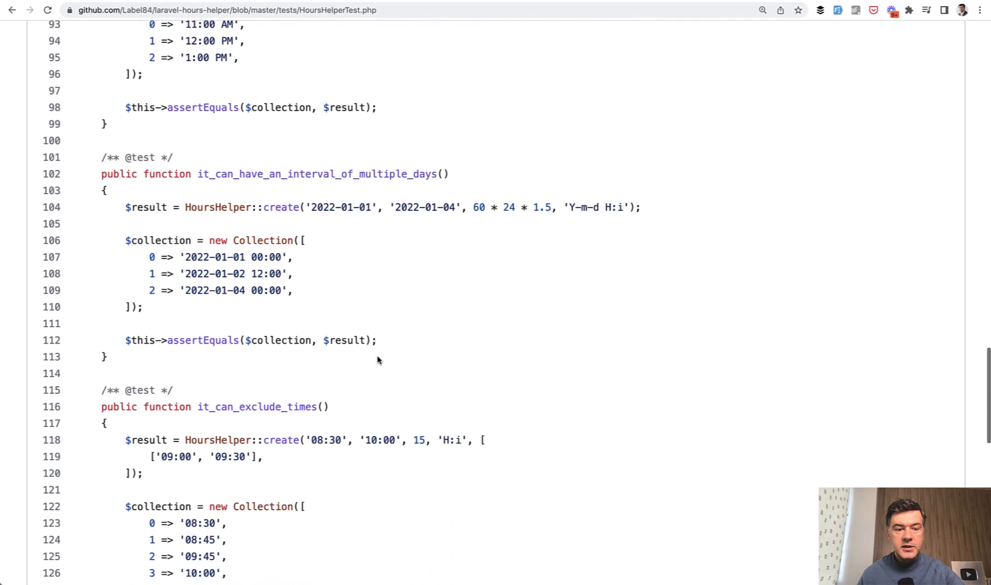
scroll(378, 359, "down", 2)
scroll(378, 359, "down", 2)
scroll(377, 359, "down", 2)
scroll(378, 359, "down", 2)
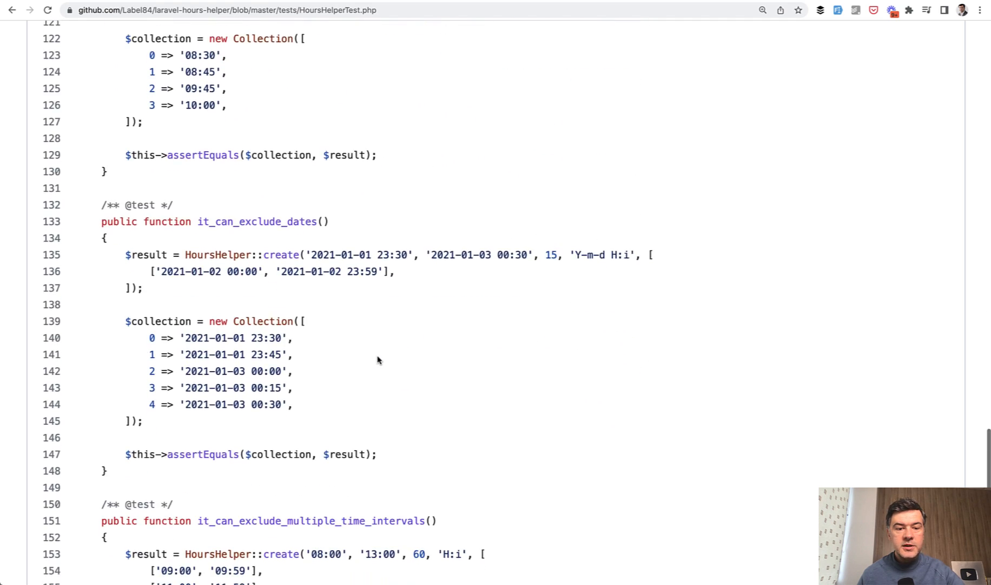
scroll(378, 358, "down", 2)
scroll(378, 359, "down", 2)
scroll(377, 356, "down", 2)
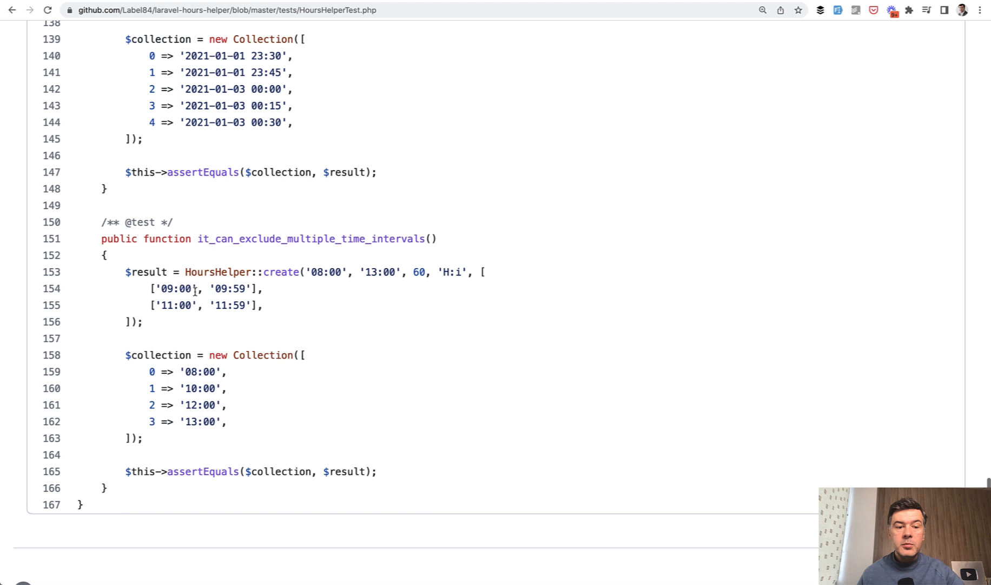
left_click_drag(179, 288, 247, 304)
left_click(250, 303)
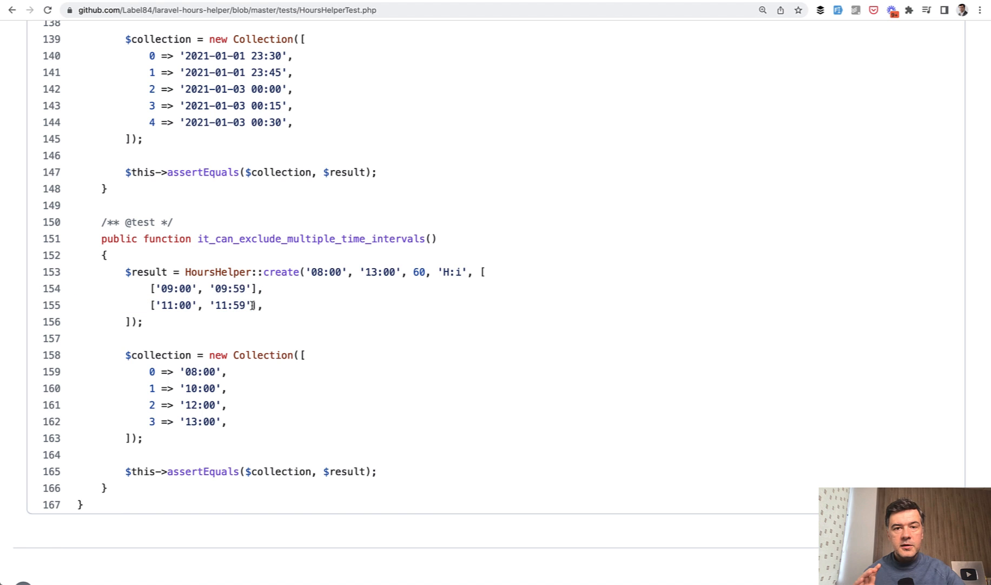